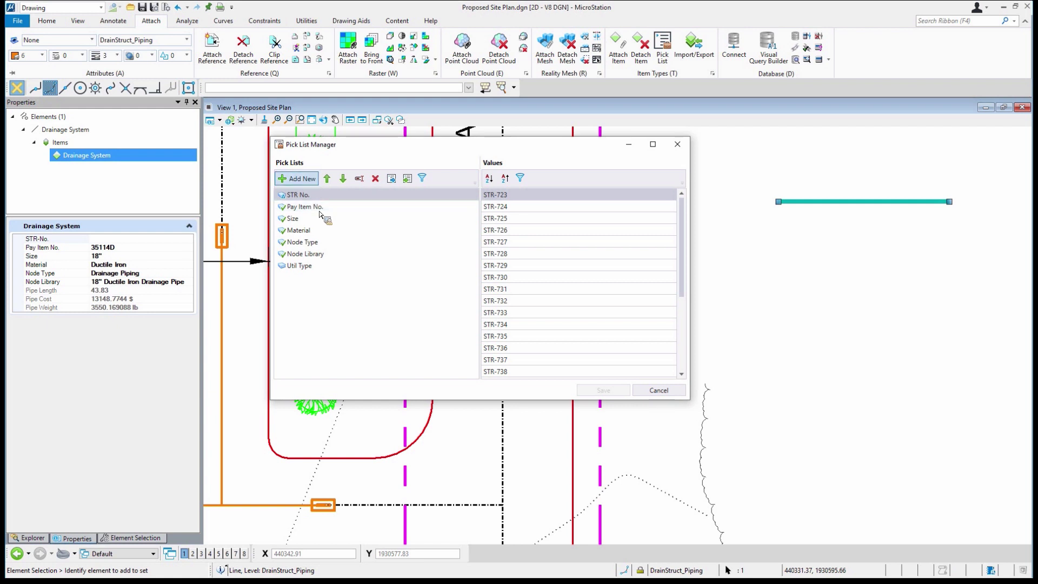
Step: Append STR-750 below STR-749 in the STR No. pick list, save it, and close the manager
{"action": "mouse_move", "coordinate": [304, 202]}
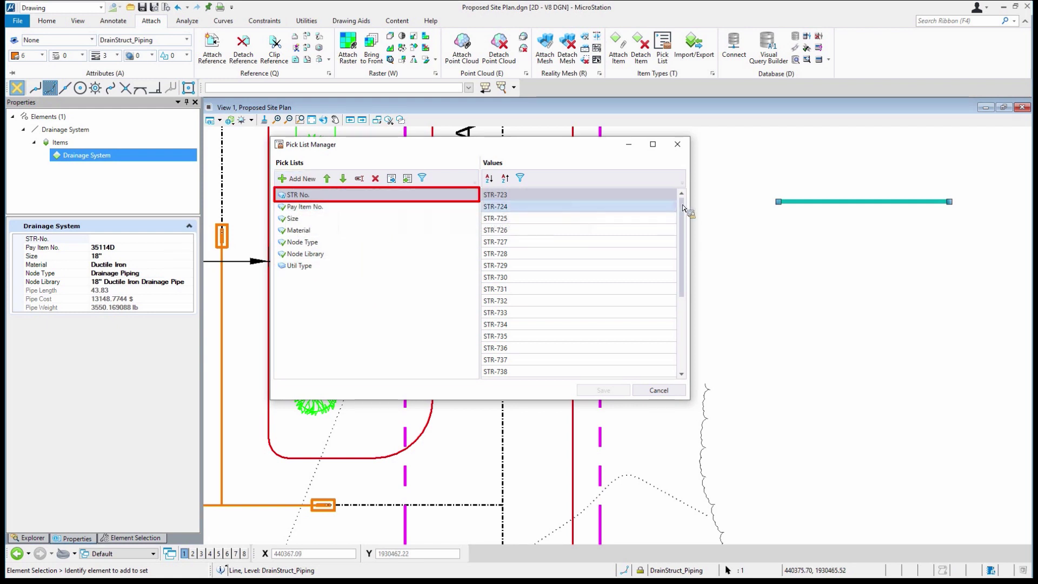
{"action": "scroll", "coordinate": [674, 274], "scroll_direction": "down", "scroll_amount": 4}
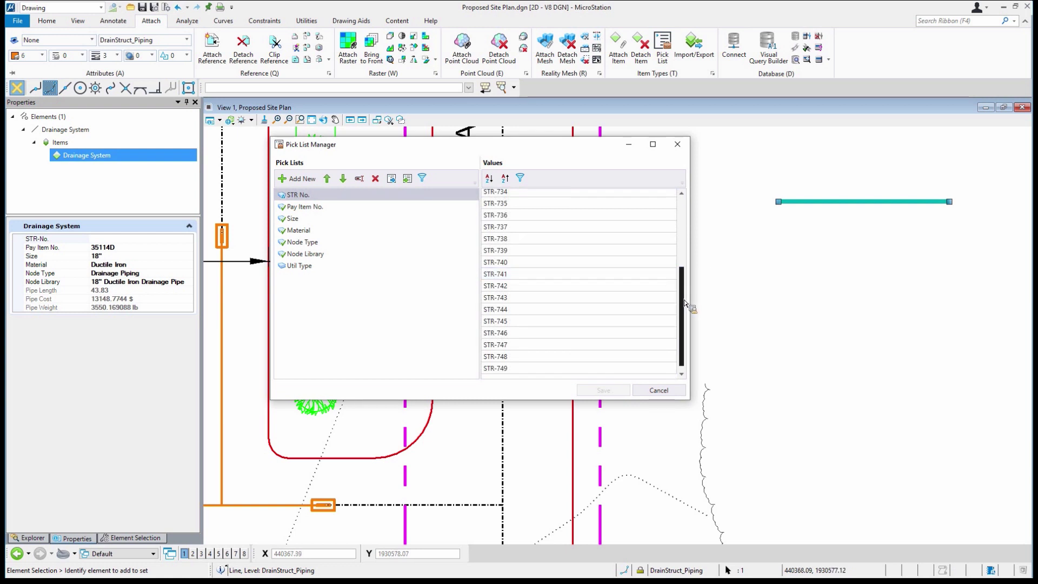
{"action": "left_click_drag", "start_coordinate": [684, 300], "coordinate": [683, 325]}
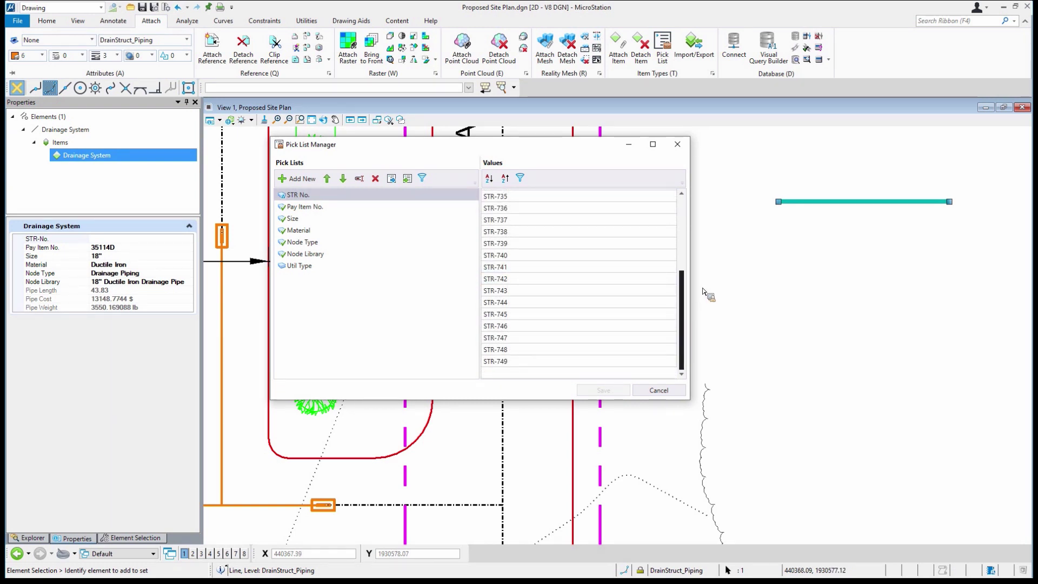
{"action": "double_click", "coordinate": [520, 377]}
{"action": "type", "text": "STR"}
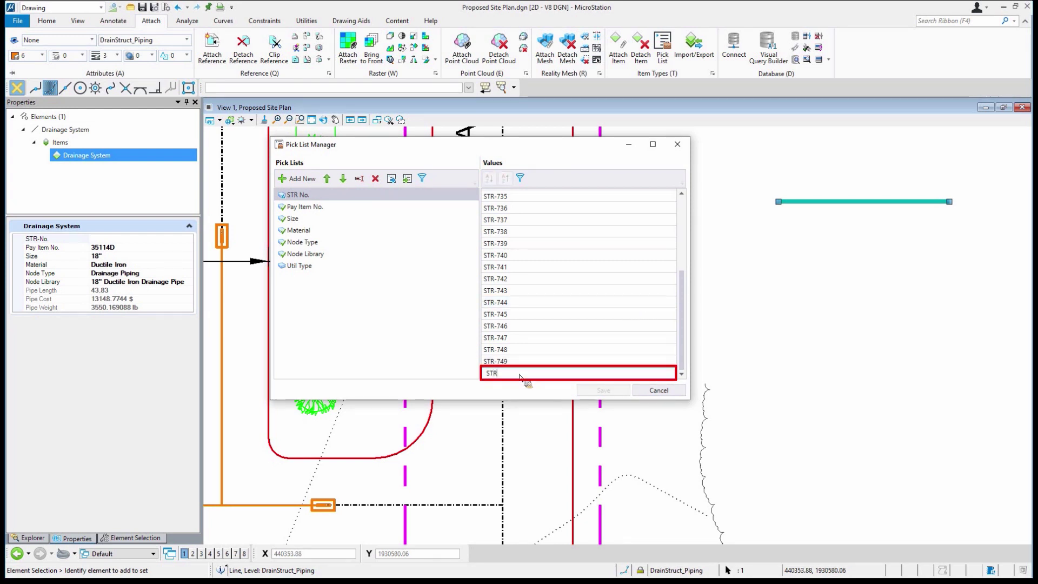
{"action": "type", "text": "-750"}
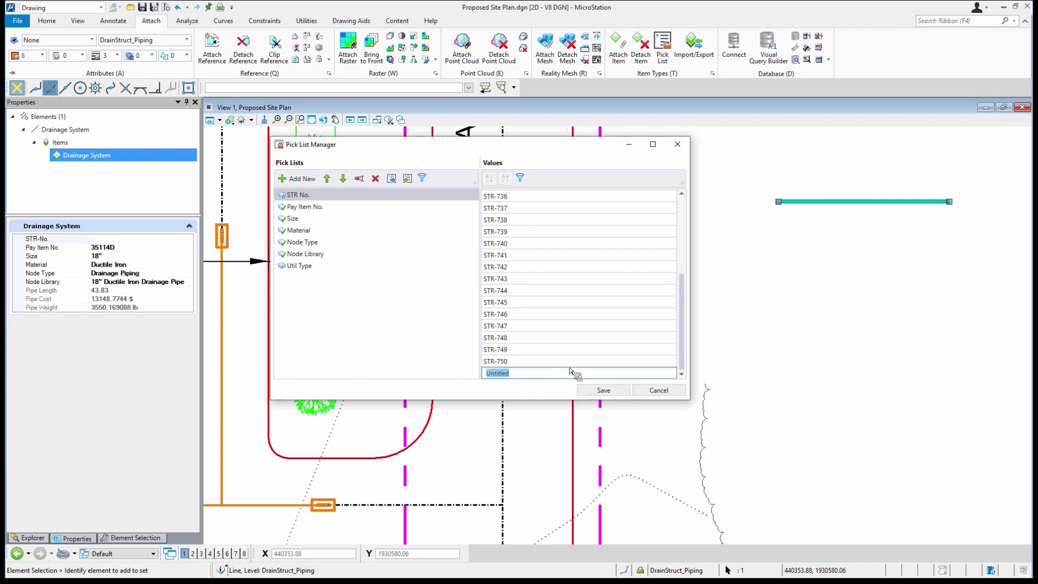
{"action": "key", "text": "Return"}
{"action": "left_click", "coordinate": [602, 392]}
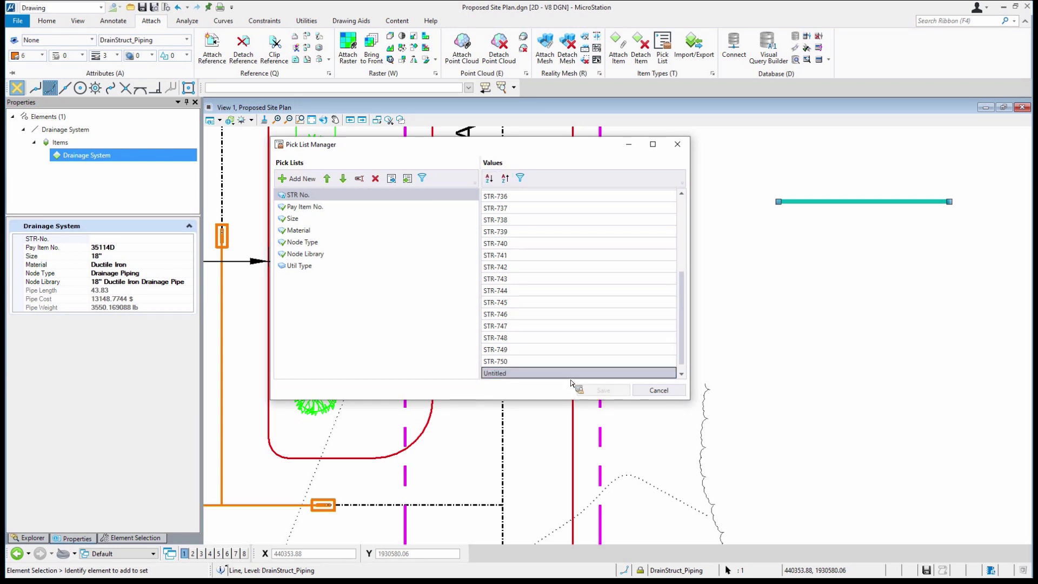
{"action": "left_click", "coordinate": [677, 143]}
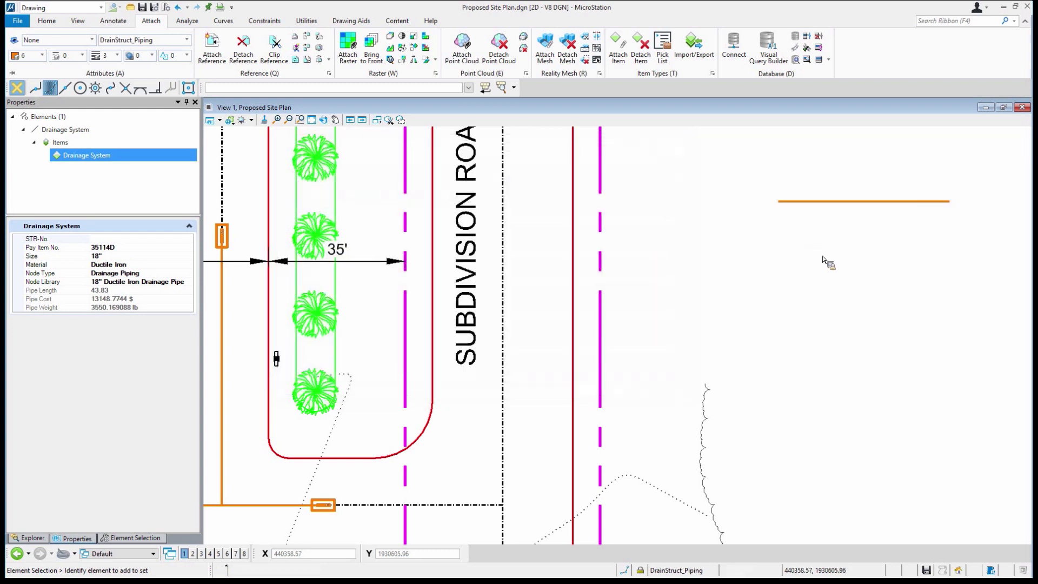
Step: Edit the orange line's Drainage System item, choosing STR-750 for STR-No., and apply the update
{"action": "left_click", "coordinate": [840, 202]}
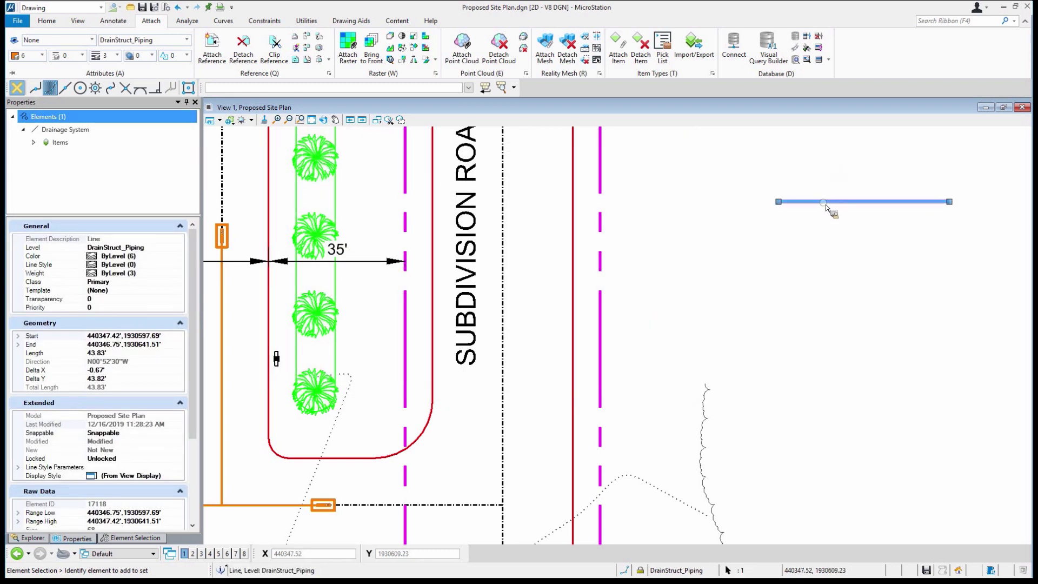
{"action": "right_click", "coordinate": [828, 208]}
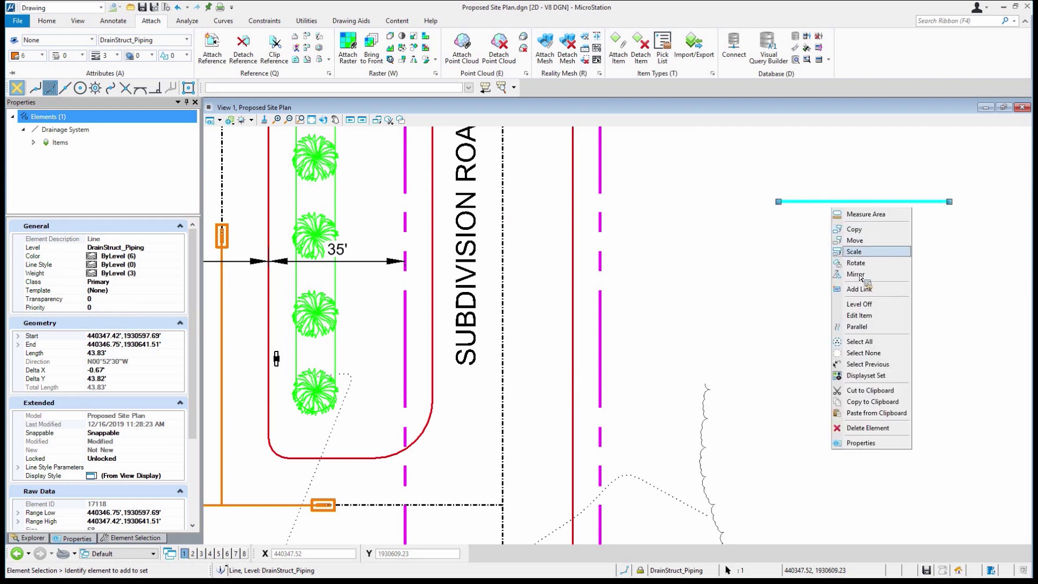
{"action": "left_click", "coordinate": [863, 318]}
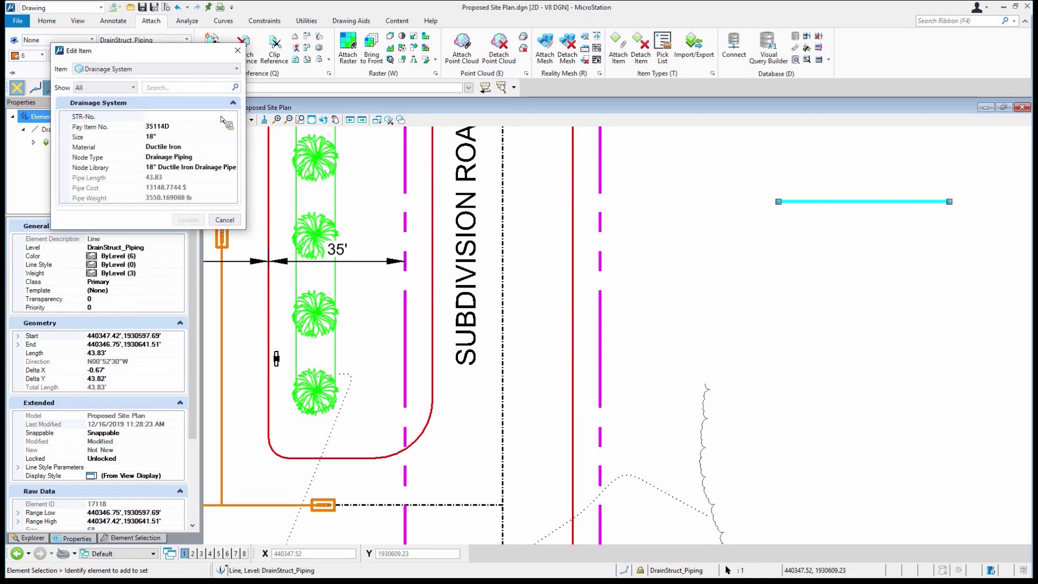
{"action": "left_click", "coordinate": [234, 117]}
{"action": "left_click", "coordinate": [231, 117]}
{"action": "left_click_drag", "start_coordinate": [232, 135], "coordinate": [232, 218]}
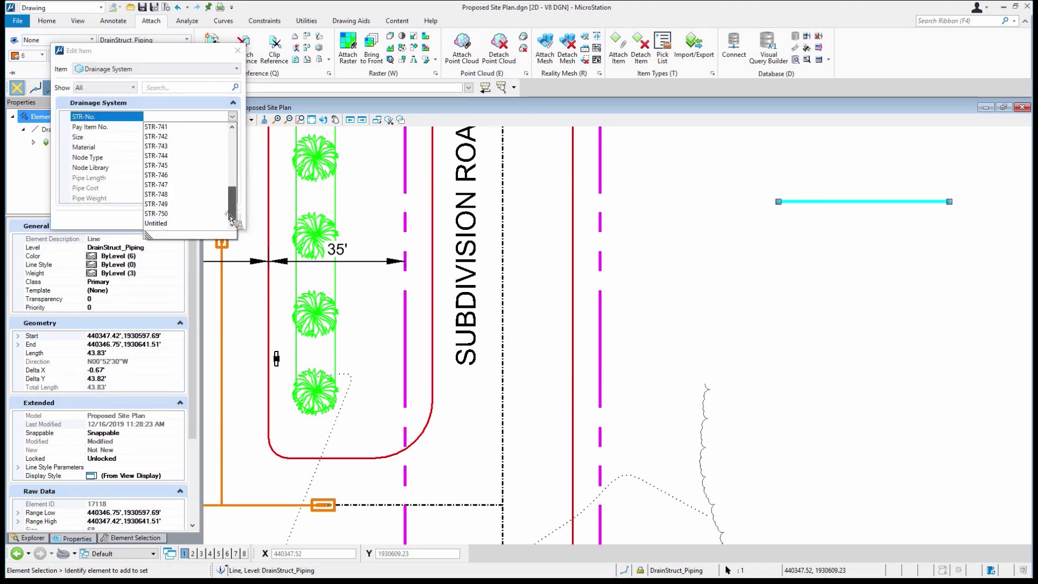
{"action": "left_click", "coordinate": [165, 215]}
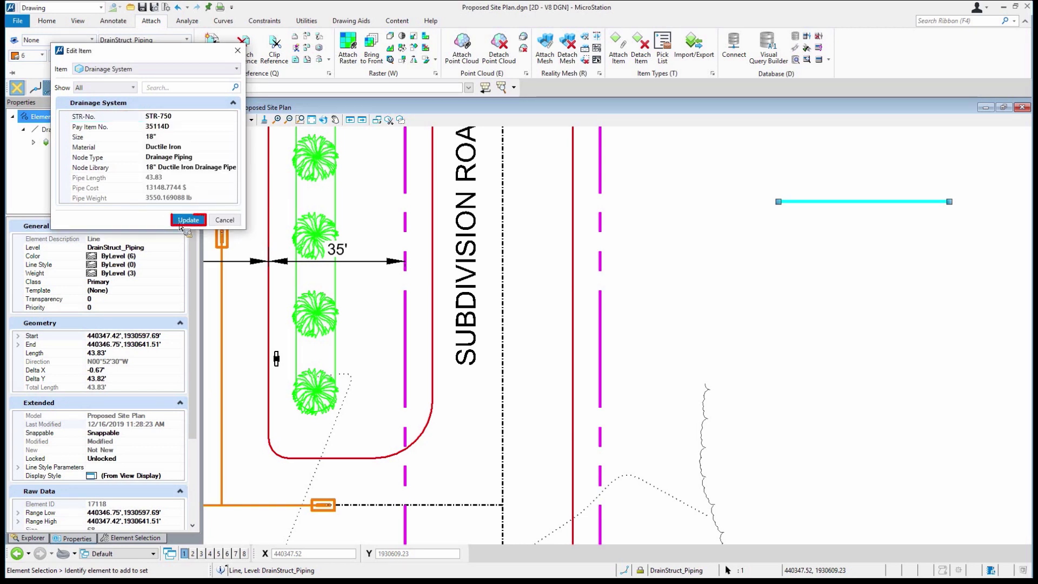
{"action": "left_click", "coordinate": [187, 220]}
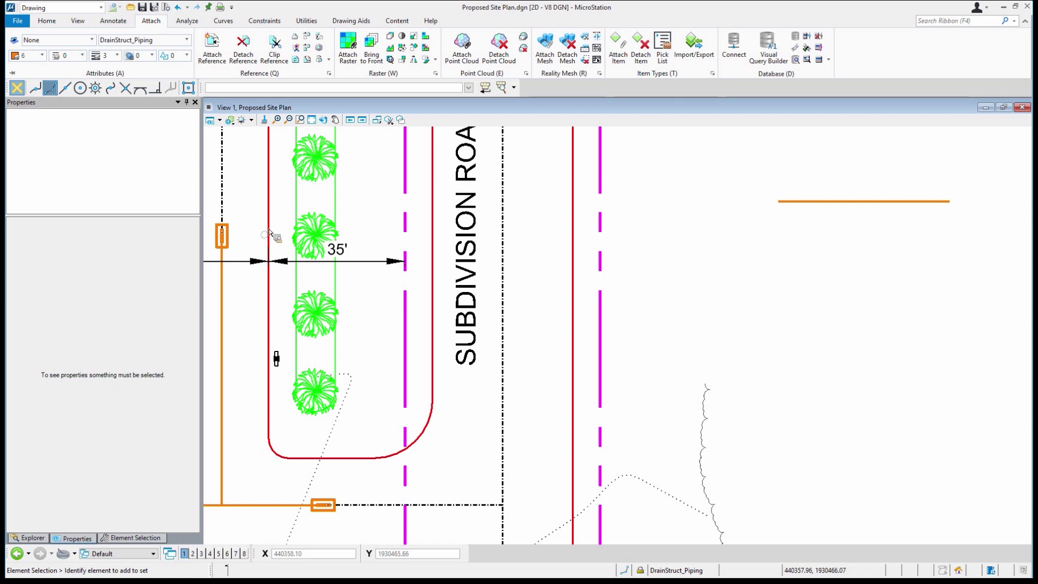
Step: Make Drainage System > Piping the active element template
{"action": "left_click", "coordinate": [69, 39]}
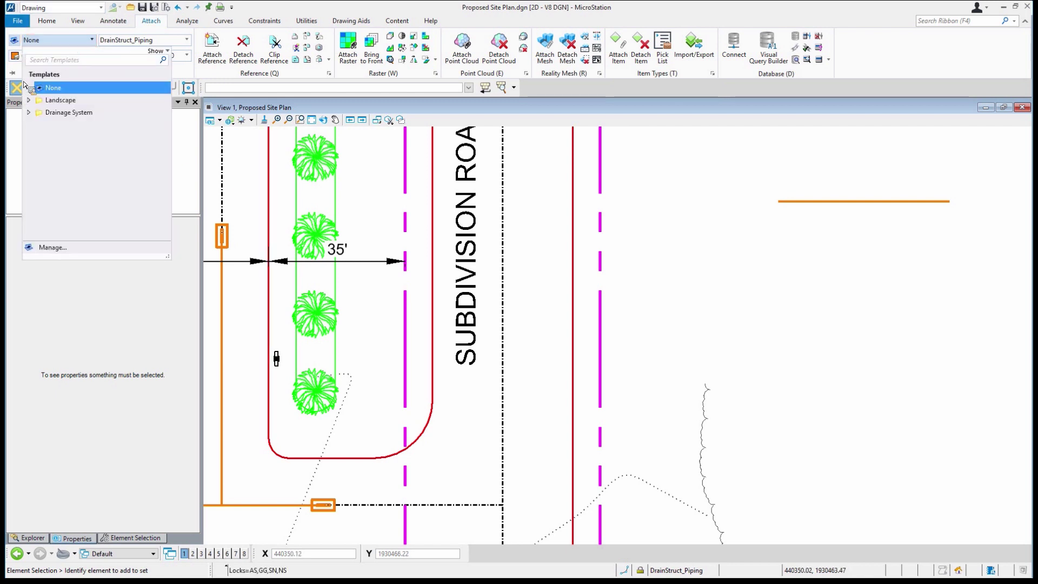
{"action": "left_click", "coordinate": [31, 113]}
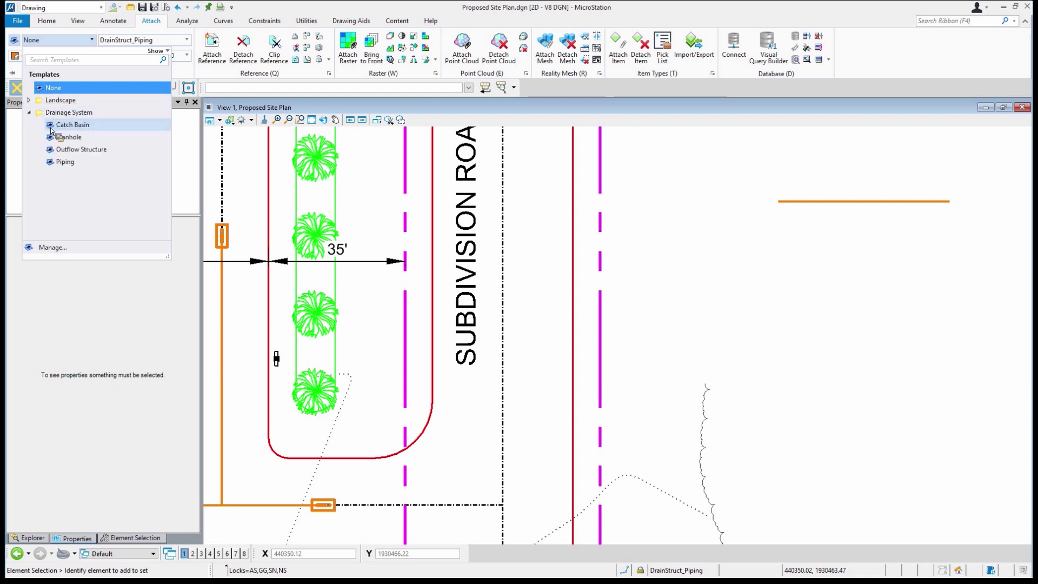
{"action": "left_click", "coordinate": [67, 164]}
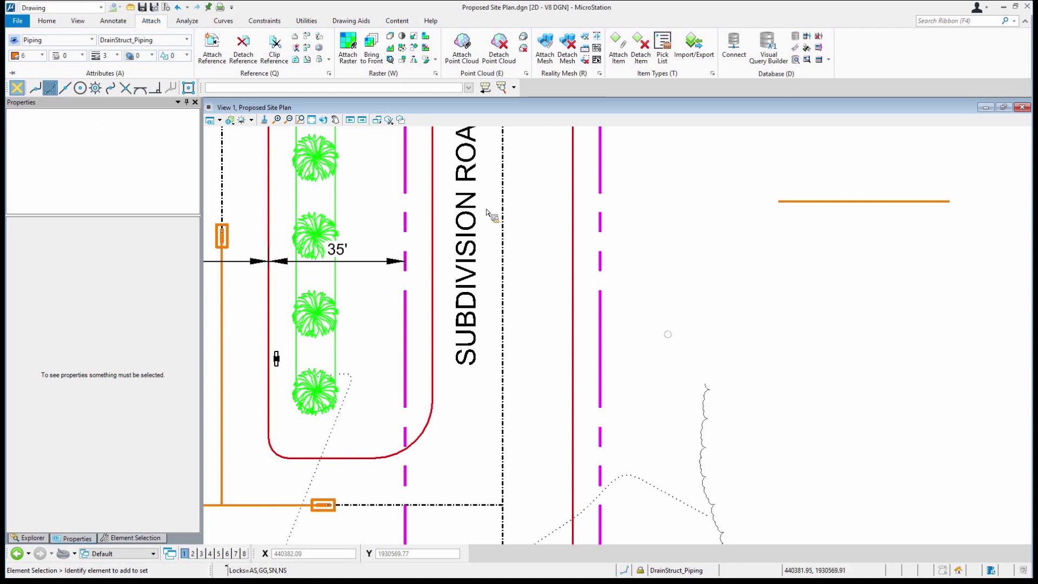
Step: Draw a two-point SmartLine pipe right of the road, then select it
{"action": "left_click", "coordinate": [47, 22]}
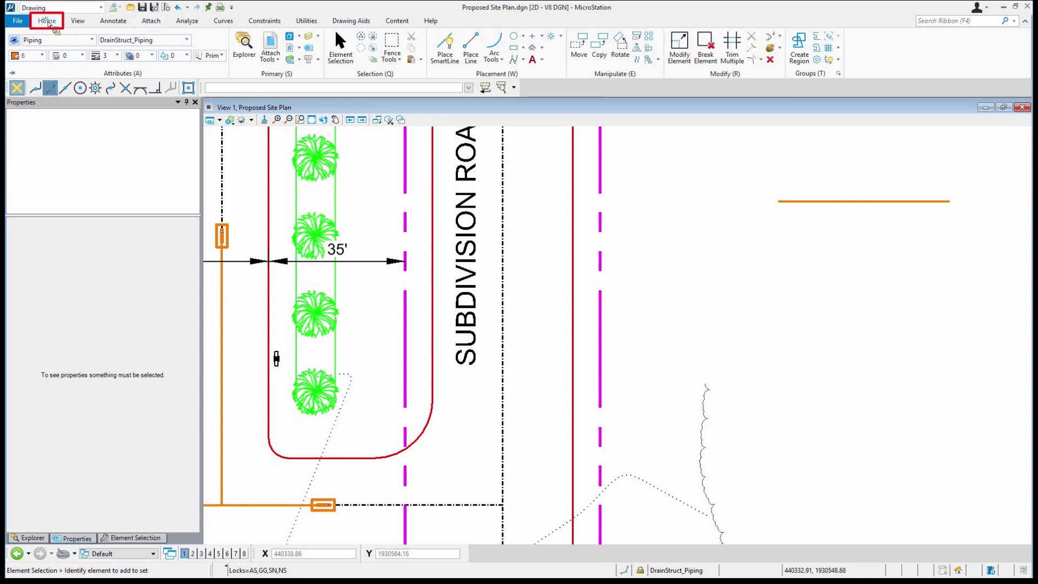
{"action": "left_click", "coordinate": [452, 48]}
{"action": "left_click", "coordinate": [678, 277]}
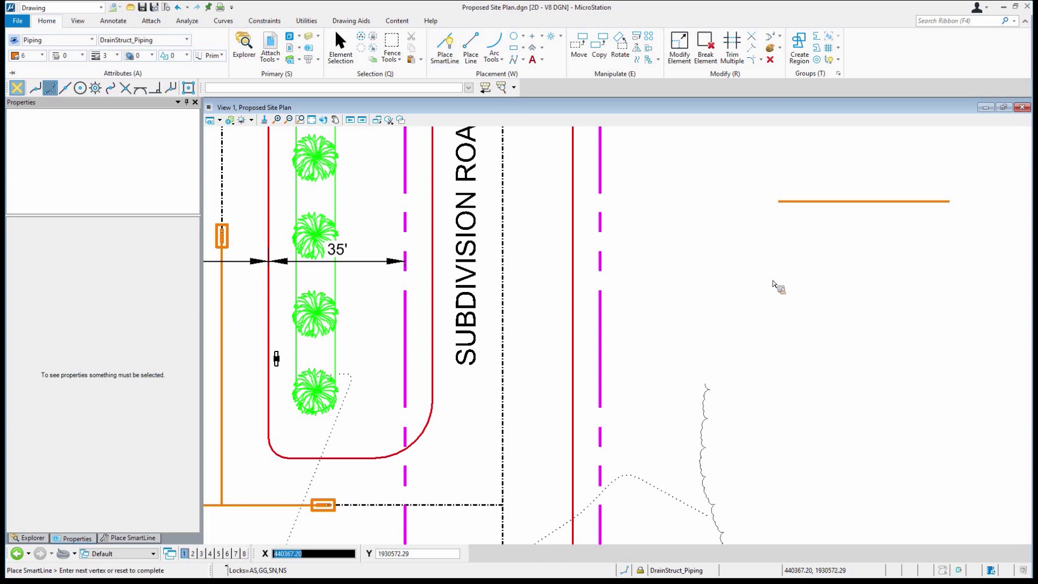
{"action": "left_click", "coordinate": [961, 276]}
{"action": "right_click", "coordinate": [936, 336]}
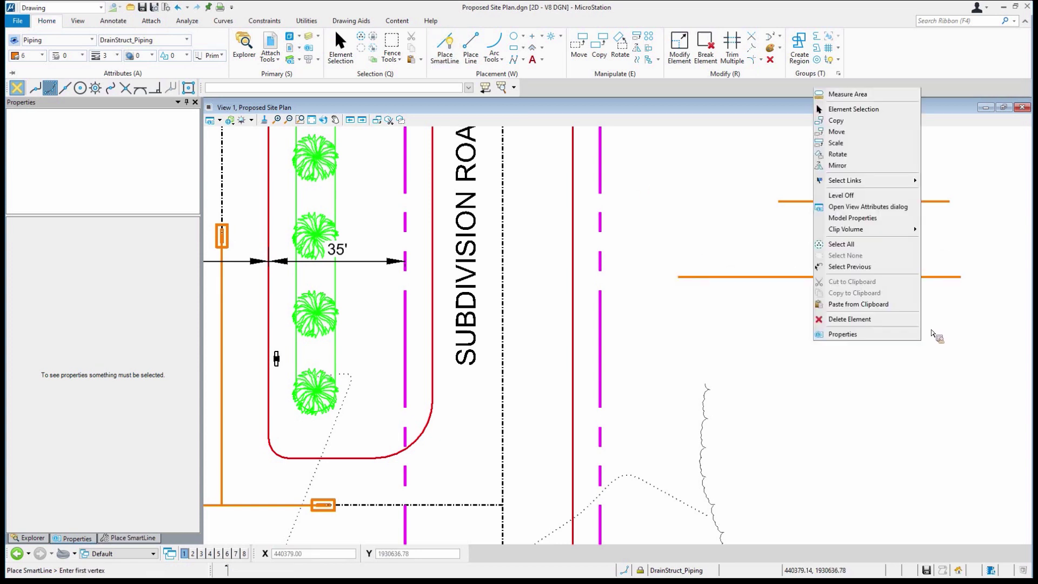
{"action": "left_click", "coordinate": [865, 109]}
{"action": "left_click", "coordinate": [804, 278]}
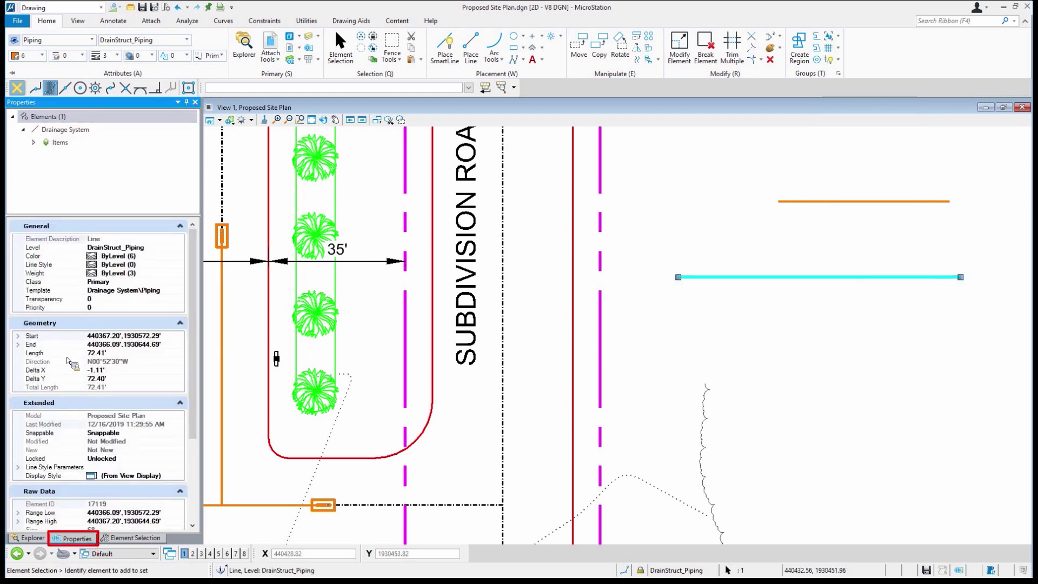
Step: Set STR-No. to STR-750 in the new line's Drainage System item in Properties
{"action": "left_click", "coordinate": [34, 143]}
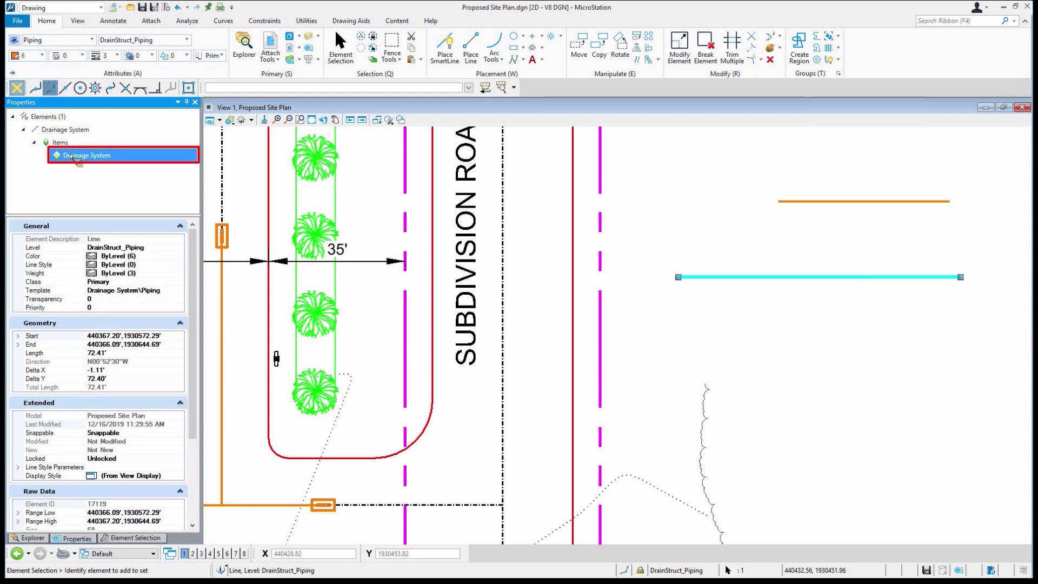
{"action": "left_click", "coordinate": [71, 156]}
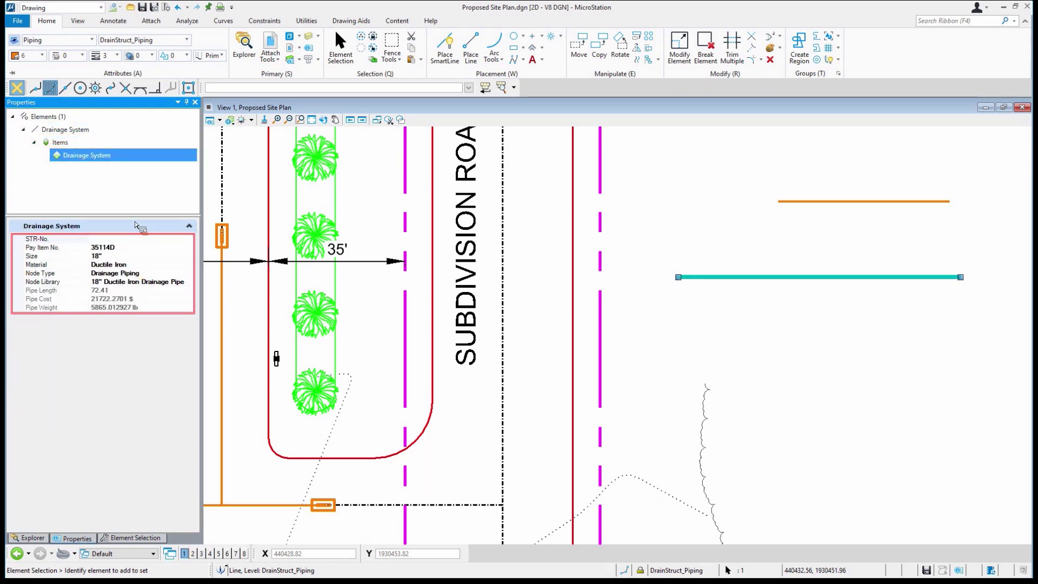
{"action": "left_click", "coordinate": [135, 238]}
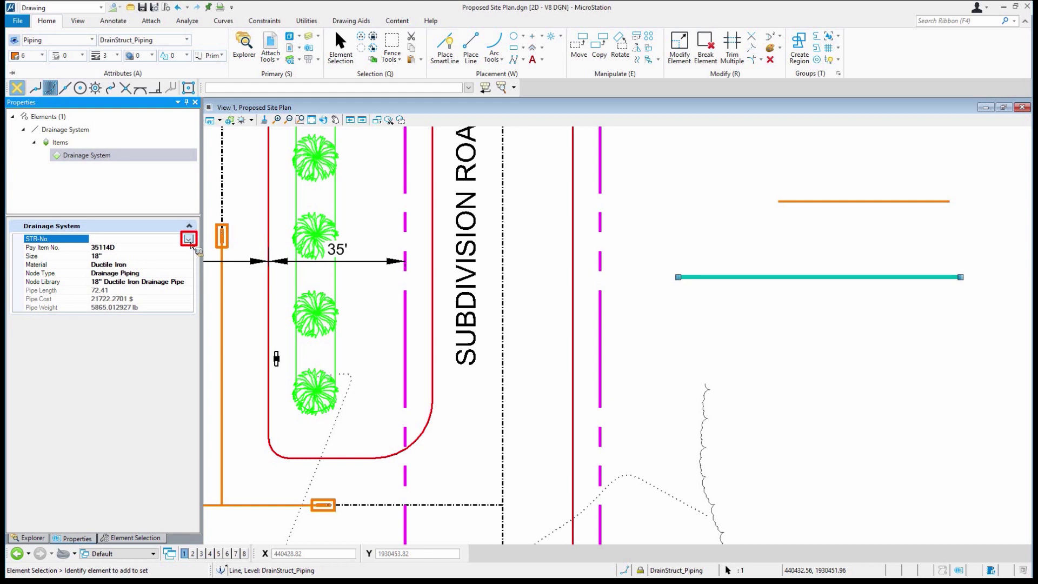
{"action": "left_click", "coordinate": [188, 239]}
{"action": "scroll", "coordinate": [117, 347], "scroll_direction": "down", "scroll_amount": 5}
{"action": "scroll", "coordinate": [117, 349], "scroll_direction": "down", "scroll_amount": 1}
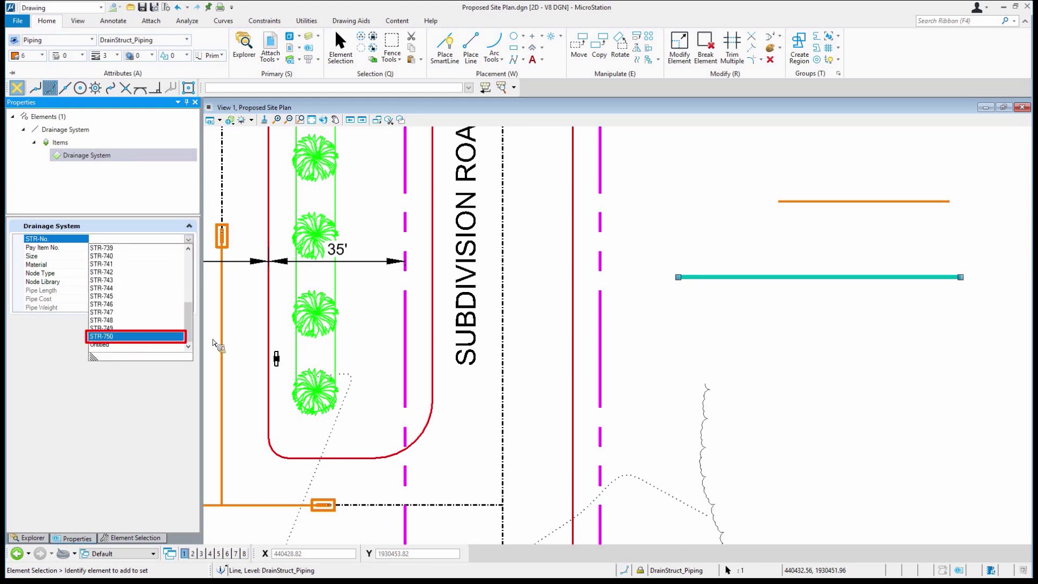
{"action": "left_click", "coordinate": [135, 337]}
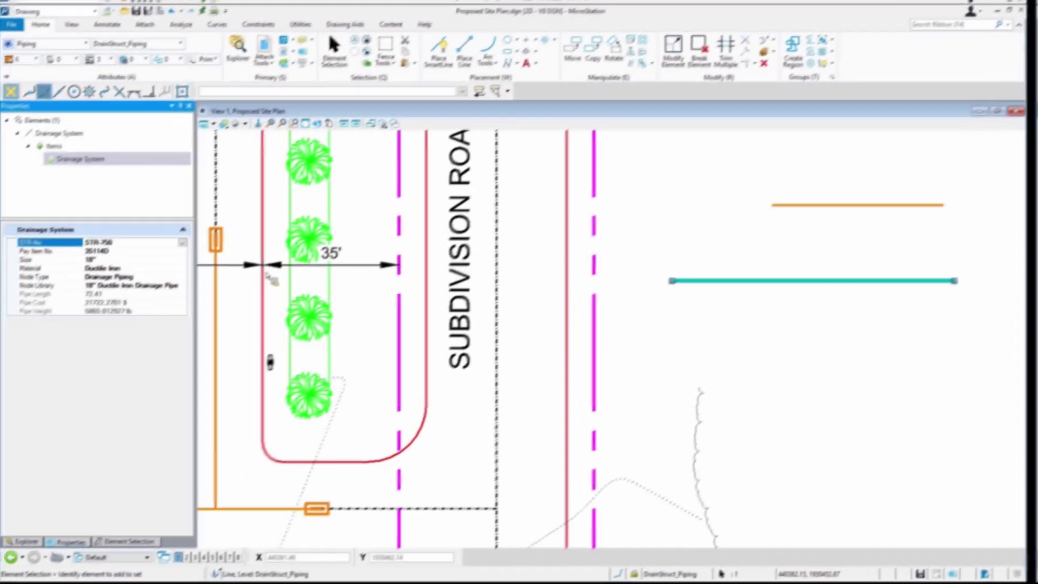
Step: Reselect the pipe line to see its Drainage System item's computed Pipe Cost and Pipe Weight
{"action": "left_click", "coordinate": [748, 324]}
{"action": "left_click", "coordinate": [719, 279]}
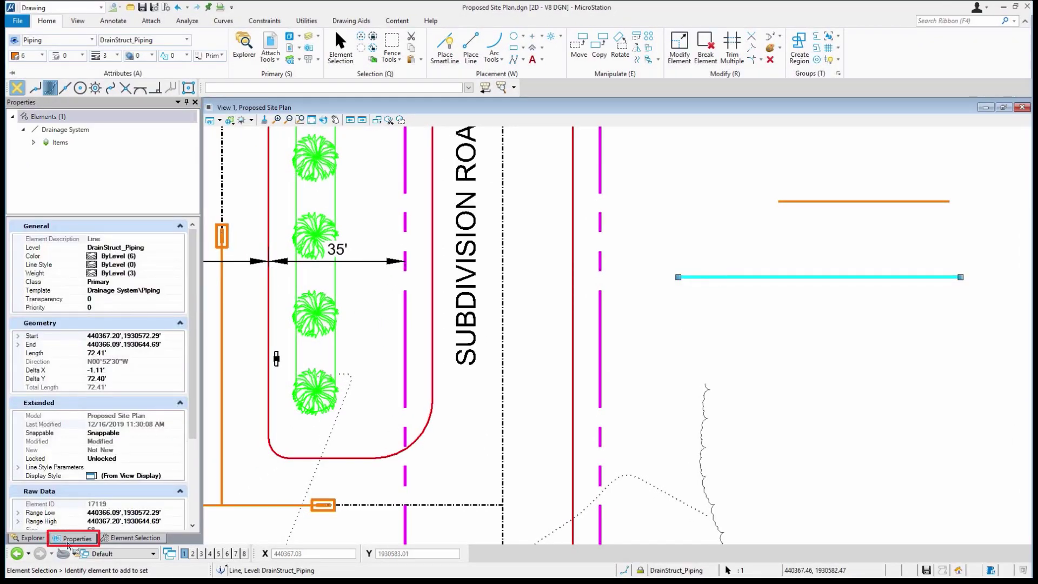
{"action": "left_click", "coordinate": [69, 540]}
{"action": "left_click", "coordinate": [35, 143]}
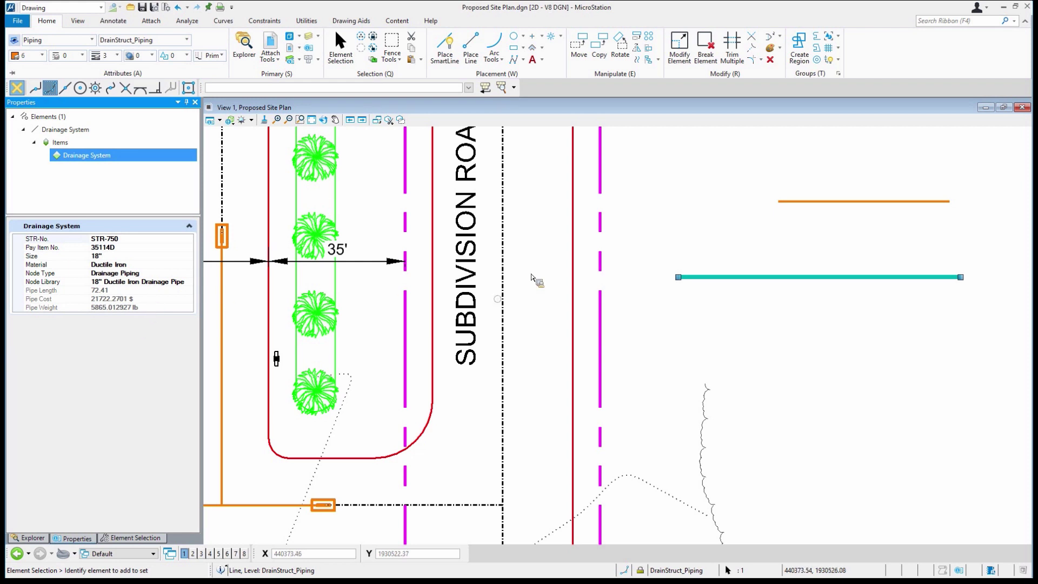
{"action": "left_click", "coordinate": [151, 21]}
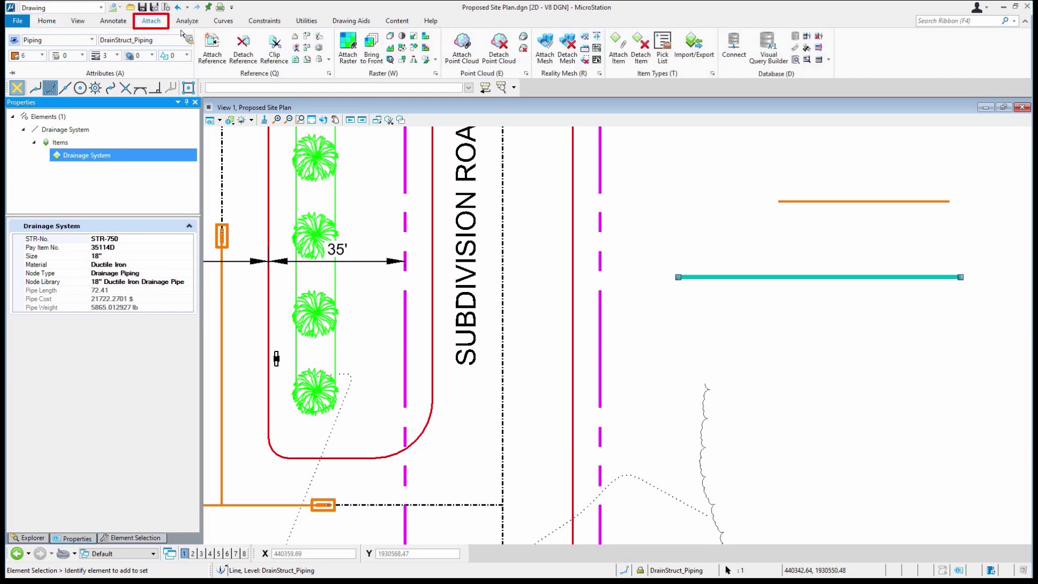
Step: Inspect the Drainage System Pipe Length, Pipe Cost and Pipe Weight expressions in Item Types, then reselect the pipe
{"action": "left_click", "coordinate": [713, 73]}
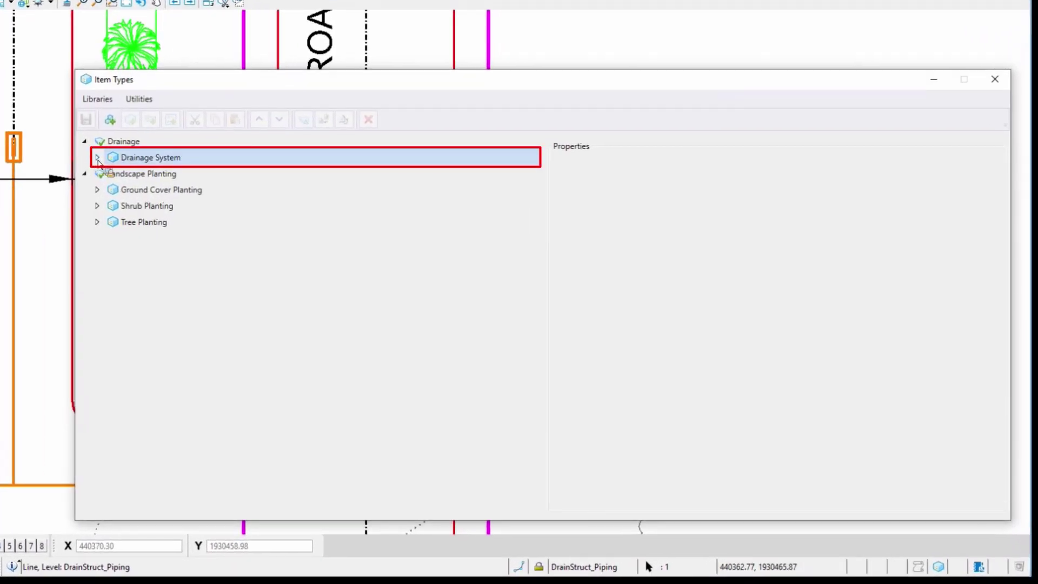
{"action": "left_click", "coordinate": [98, 158]}
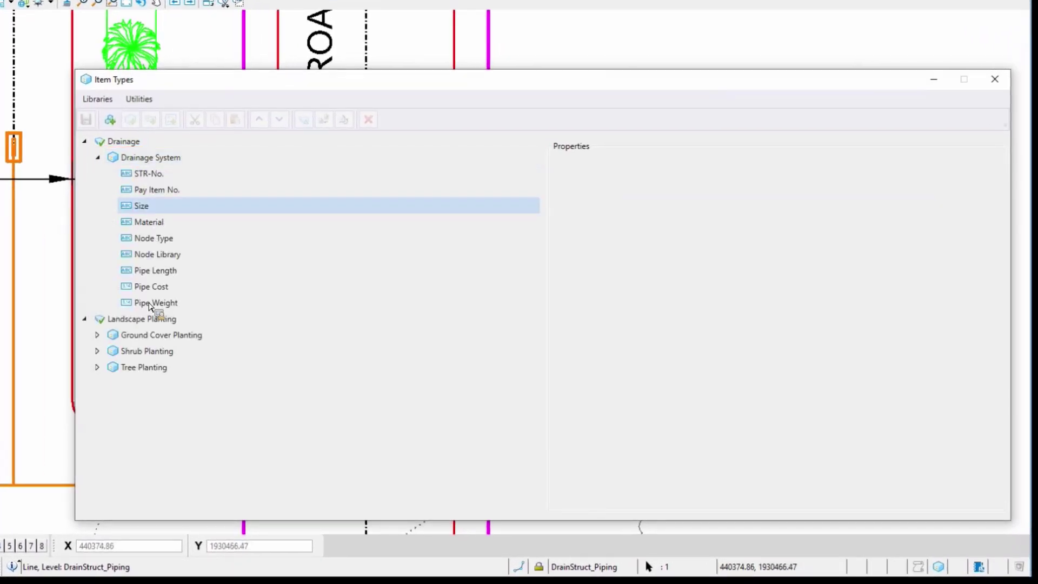
{"action": "left_click", "coordinate": [163, 274]}
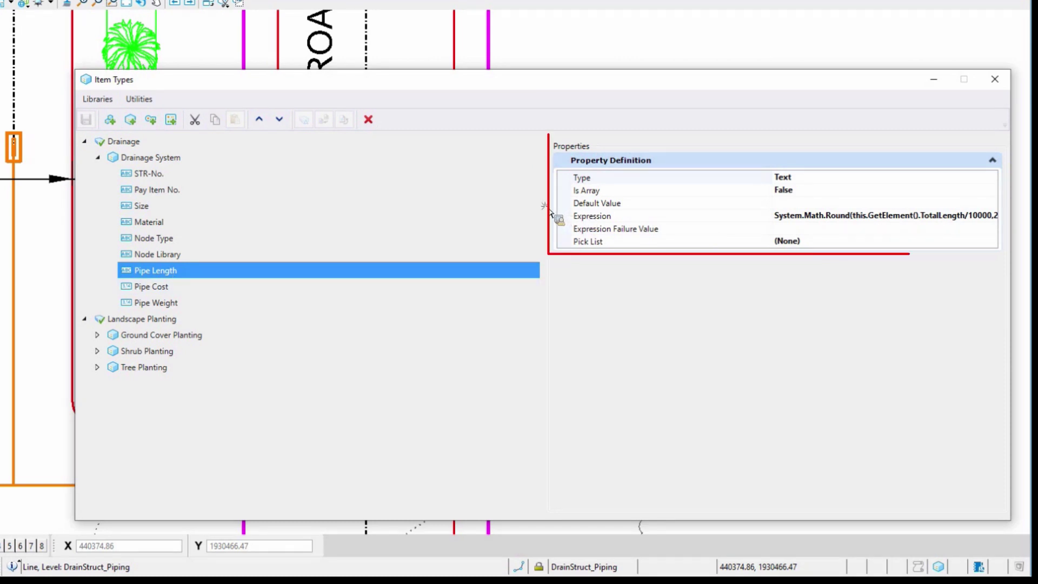
{"action": "left_click_drag", "start_coordinate": [550, 216], "coordinate": [383, 215]}
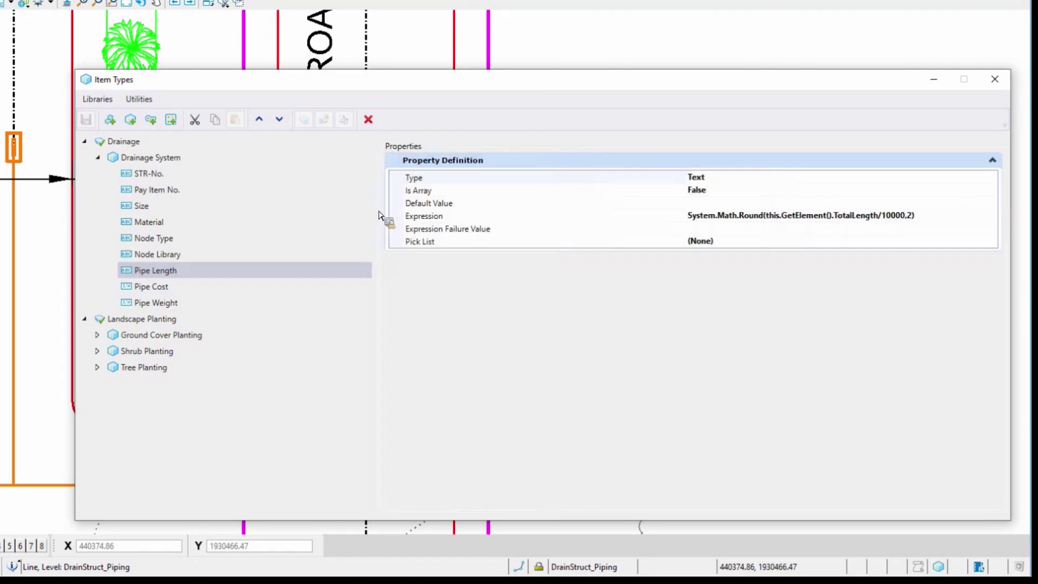
{"action": "left_click", "coordinate": [719, 218]}
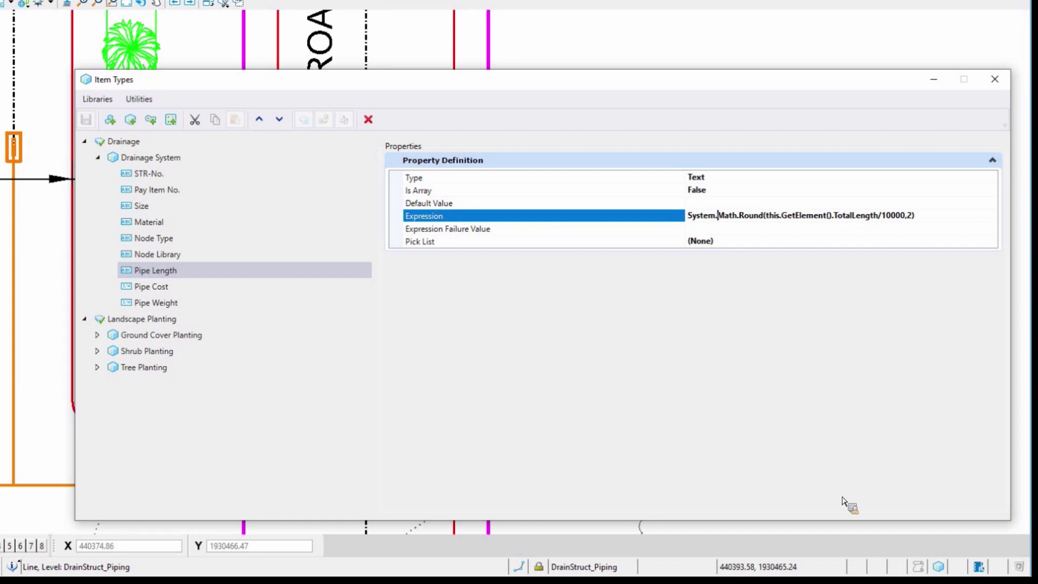
{"action": "left_click_drag", "start_coordinate": [873, 211], "coordinate": [167, 294]}
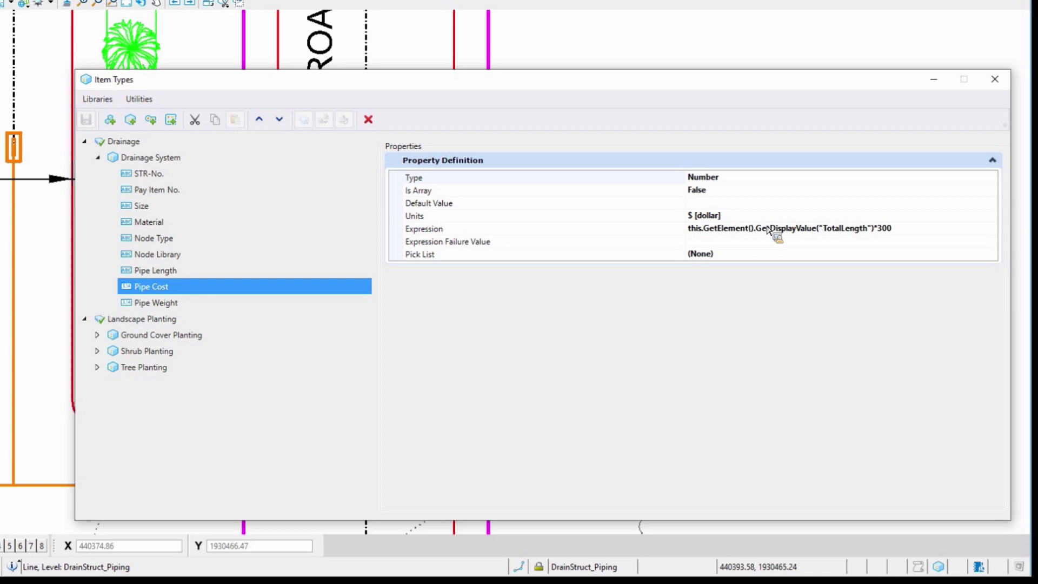
{"action": "left_click", "coordinate": [216, 307]}
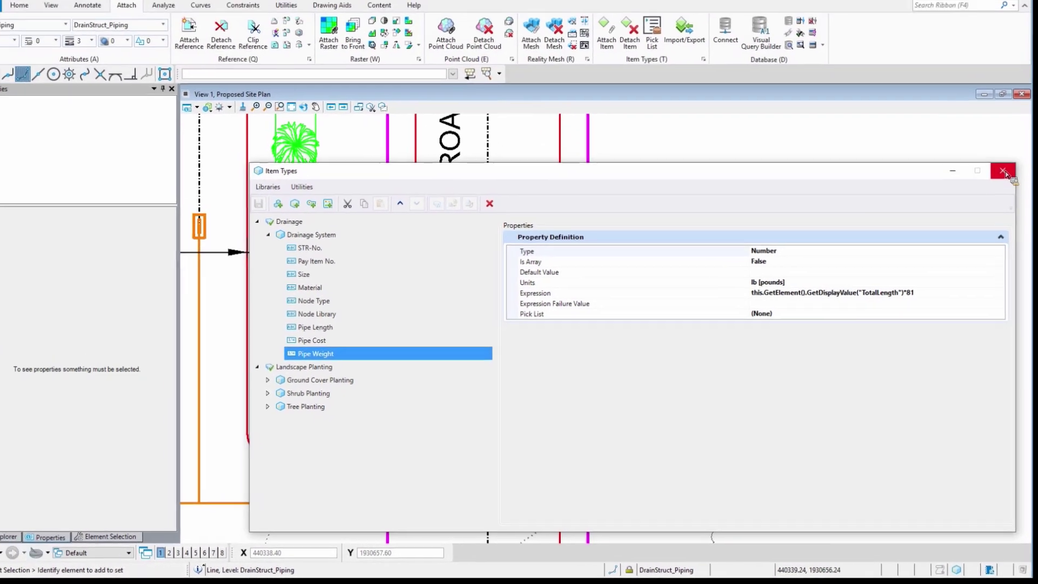
{"action": "left_click", "coordinate": [997, 94]}
{"action": "left_click", "coordinate": [746, 277]}
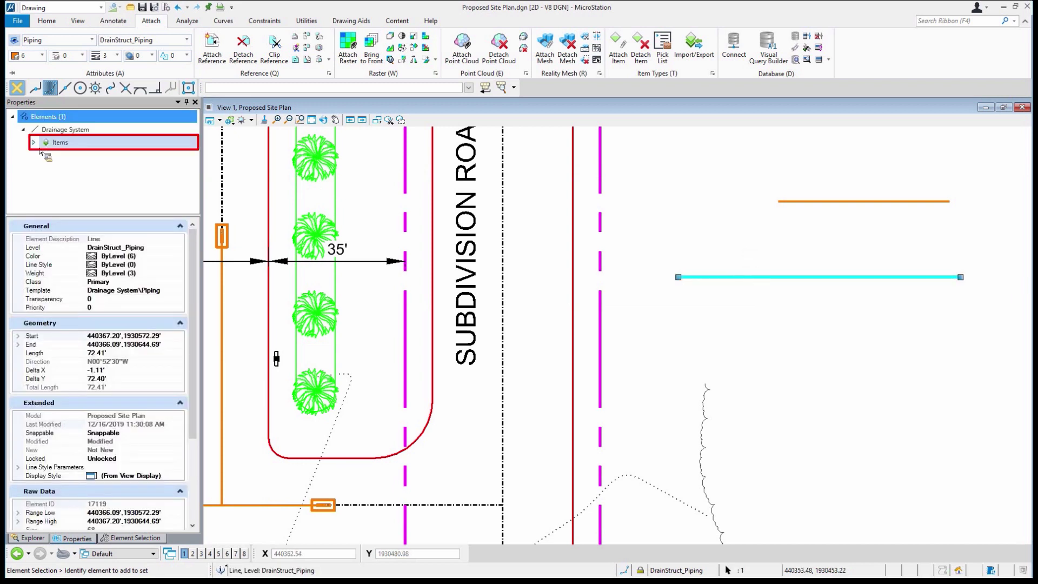
Step: View the pipe line's Drainage System item values, then deselect the line
{"action": "left_click", "coordinate": [33, 142]}
{"action": "left_click", "coordinate": [87, 155]}
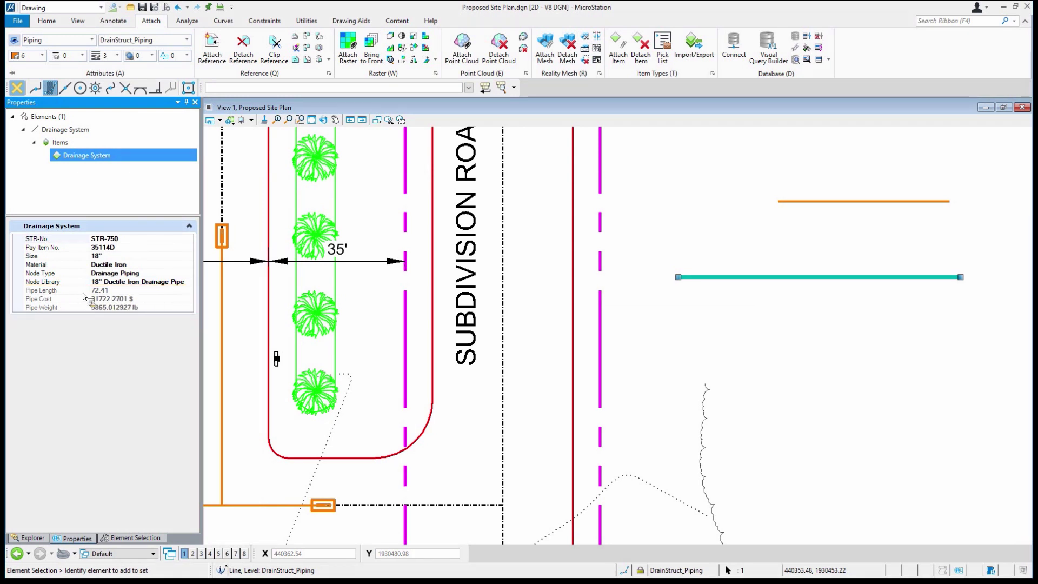
{"action": "left_click", "coordinate": [735, 325]}
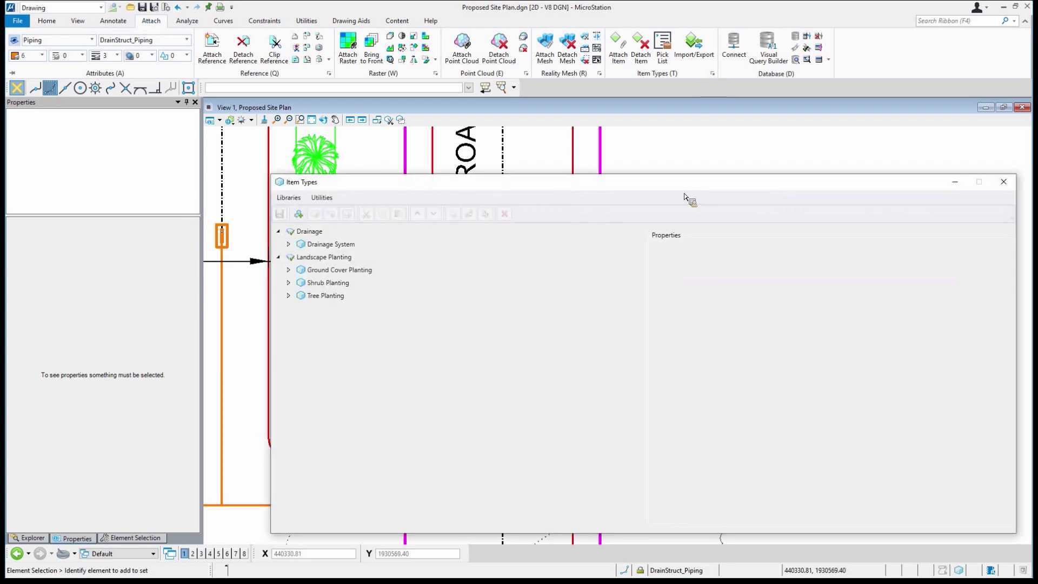
Step: Show the Drainage System Pipe Cost definition and its TotalLength*300 expression
{"action": "left_click", "coordinate": [289, 244]}
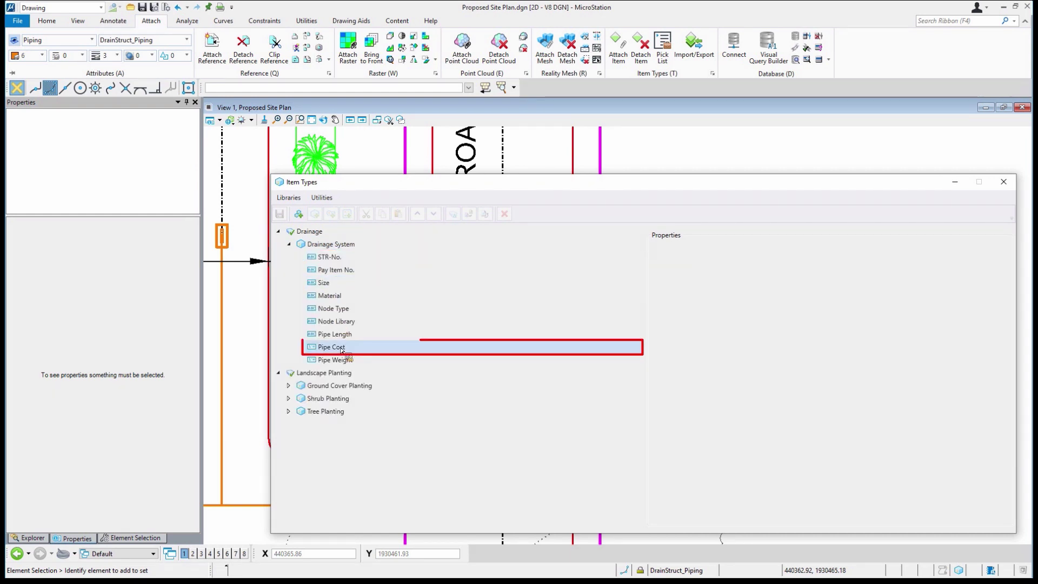
{"action": "left_click", "coordinate": [342, 350]}
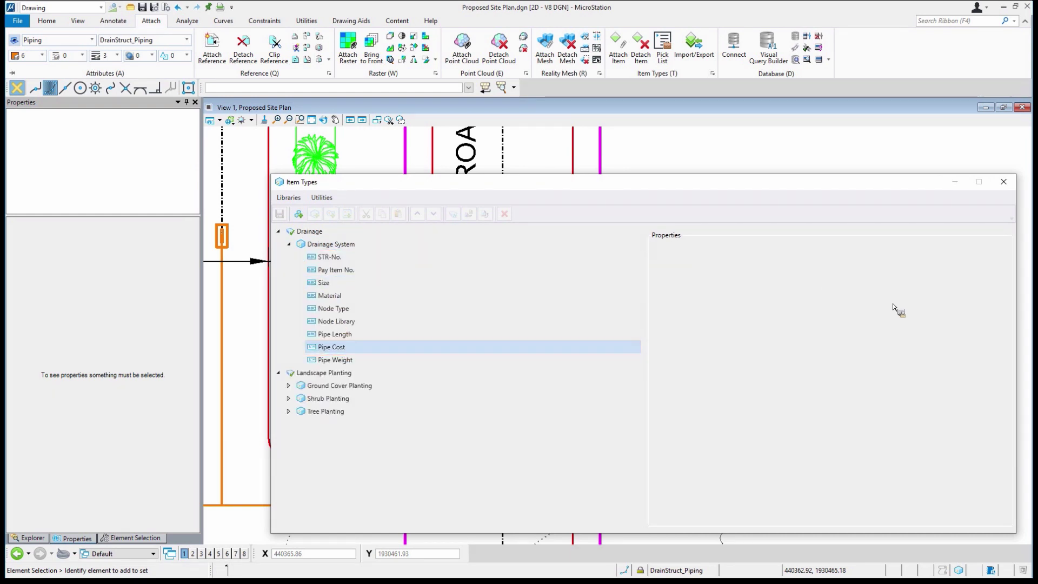
{"action": "left_click", "coordinate": [1000, 302]}
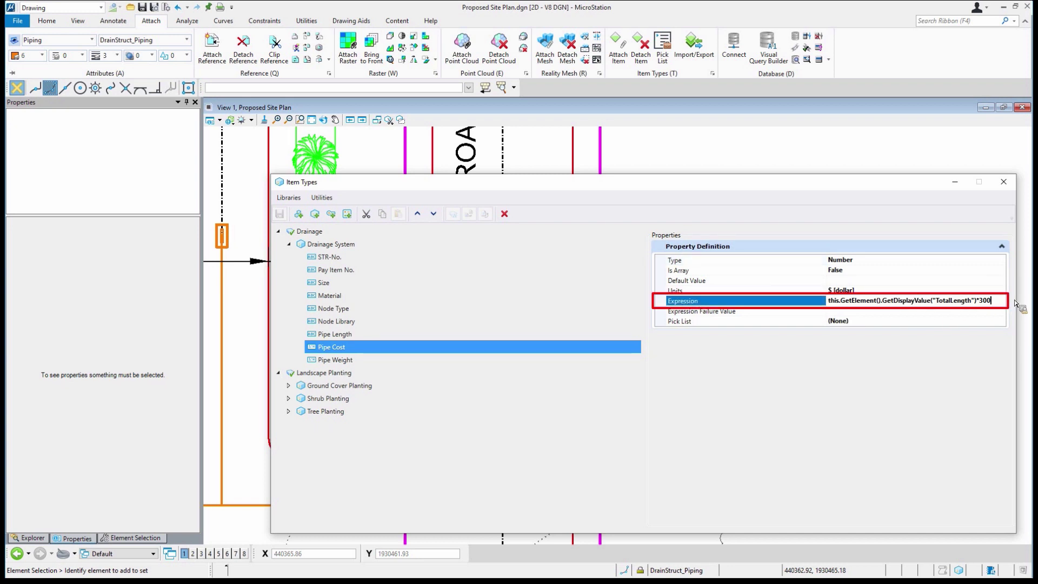